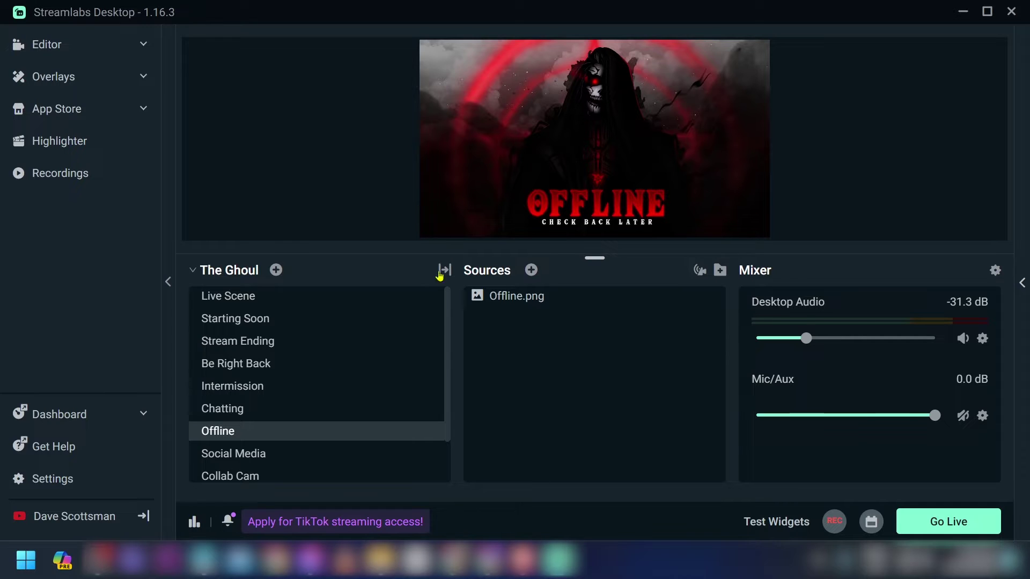
Reach the Output settings' Audio track page in Streamlabs Desktop
left_click(50, 480)
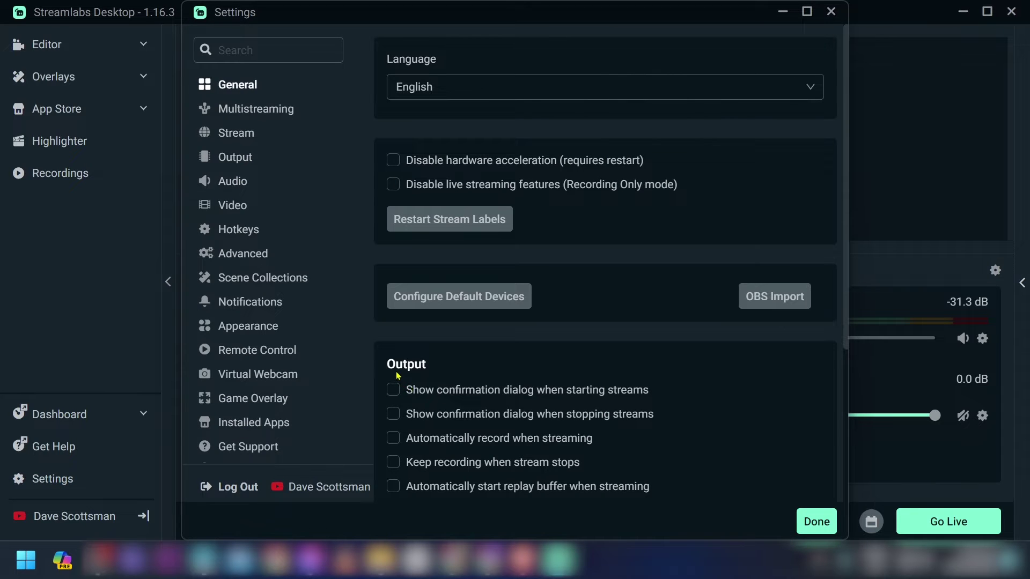
left_click(233, 159)
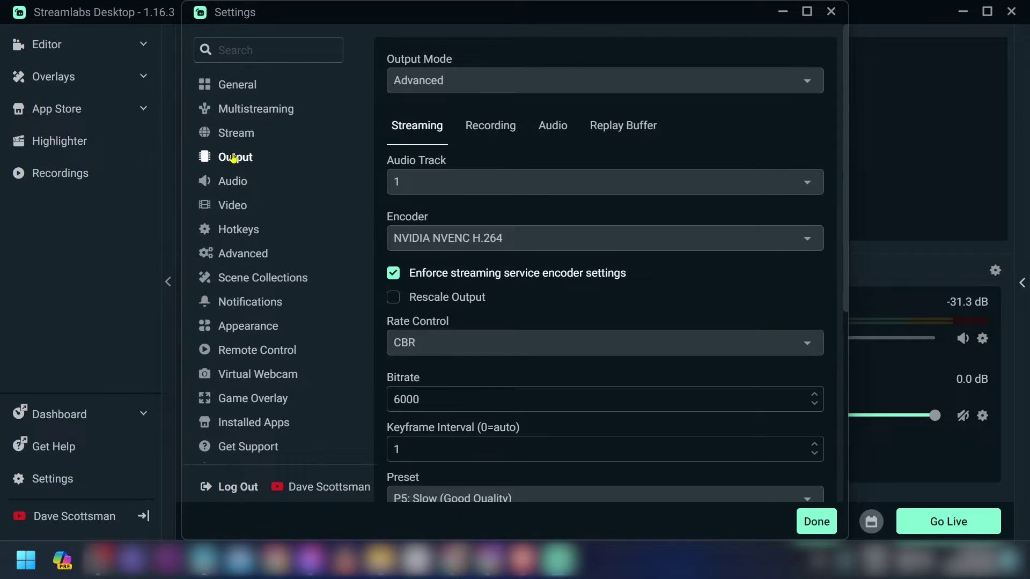
left_click(551, 129)
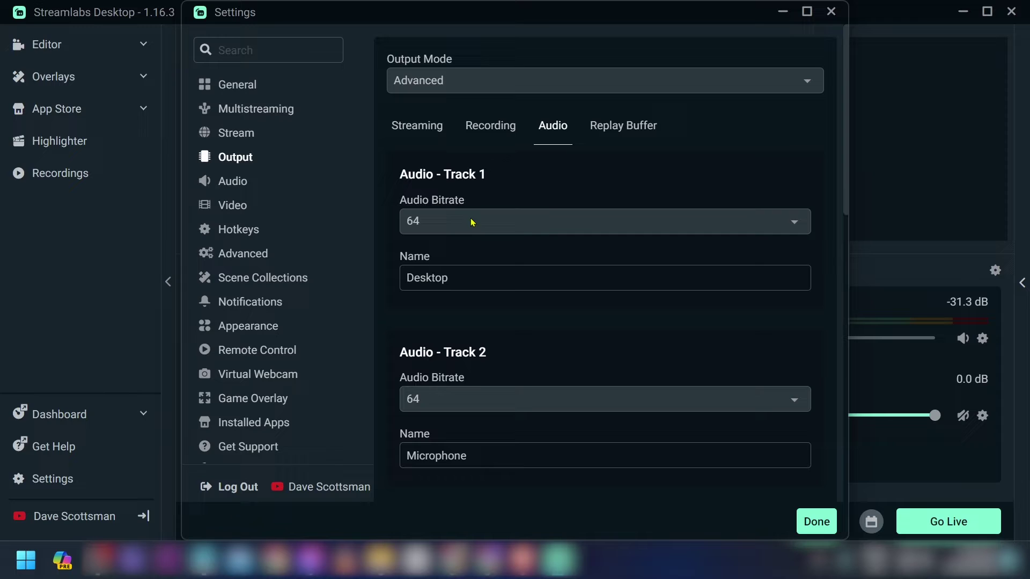
Set the Audio Bitrate of Tracks 1, 2, 3 and 4 each to 128
left_click(465, 223)
left_click(444, 312)
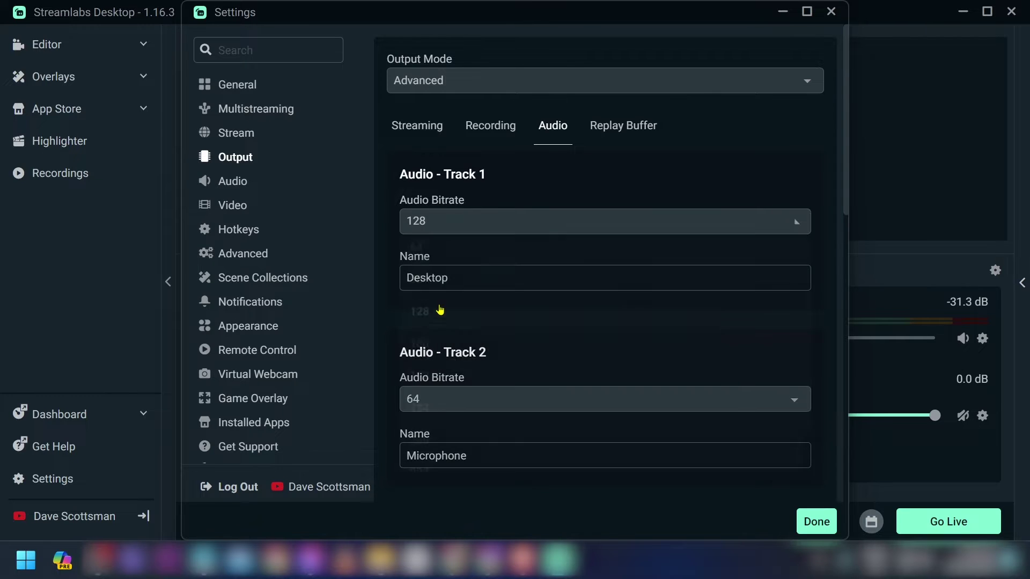
scroll(427, 228, "down", 2)
scroll(430, 228, "up", 2)
scroll(433, 232, "down", 1)
left_click(442, 319)
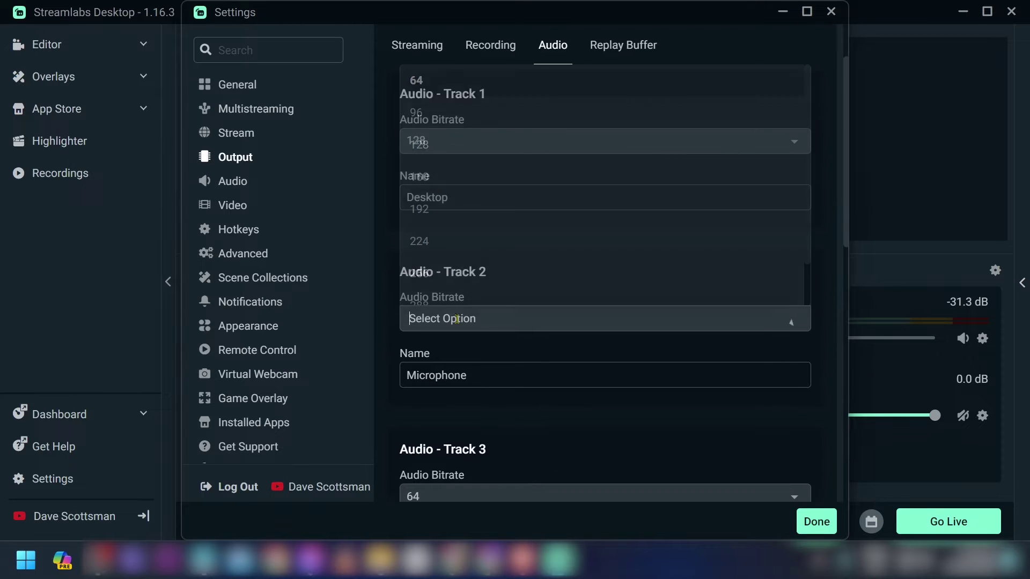
left_click(420, 145)
scroll(472, 328, "down", 2)
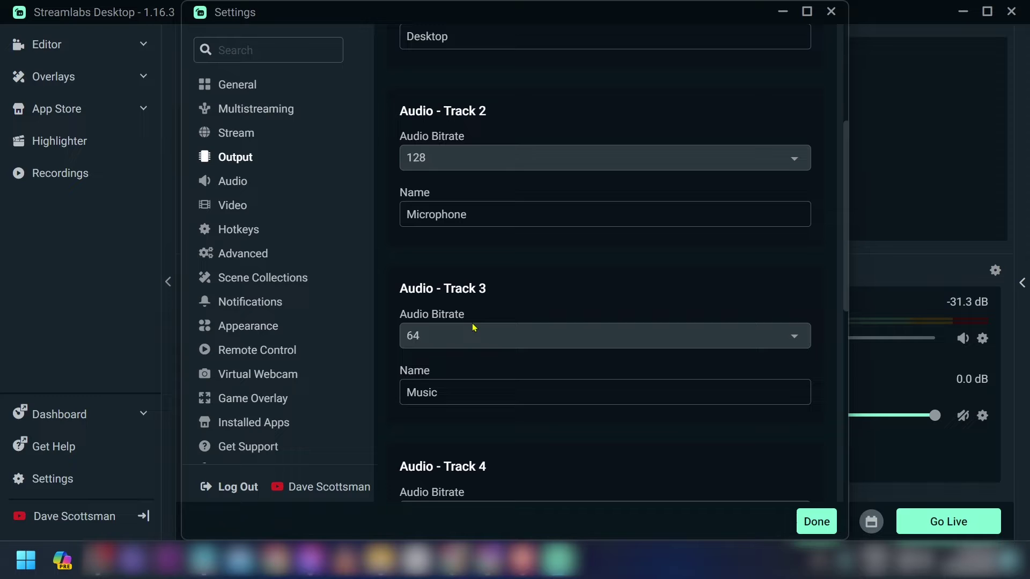
left_click(474, 334)
left_click(440, 180)
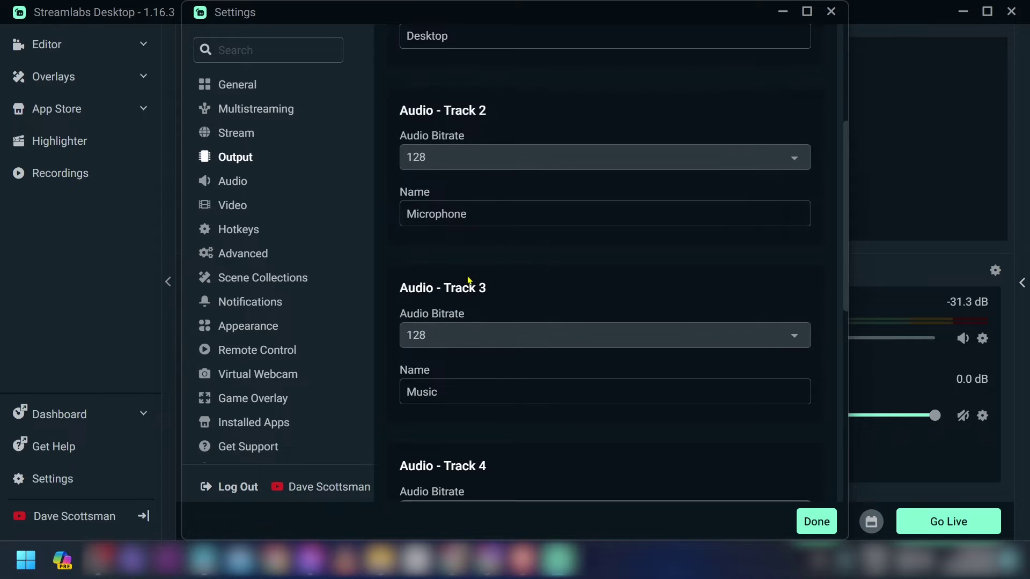
scroll(440, 338, "down", 2)
left_click(470, 353)
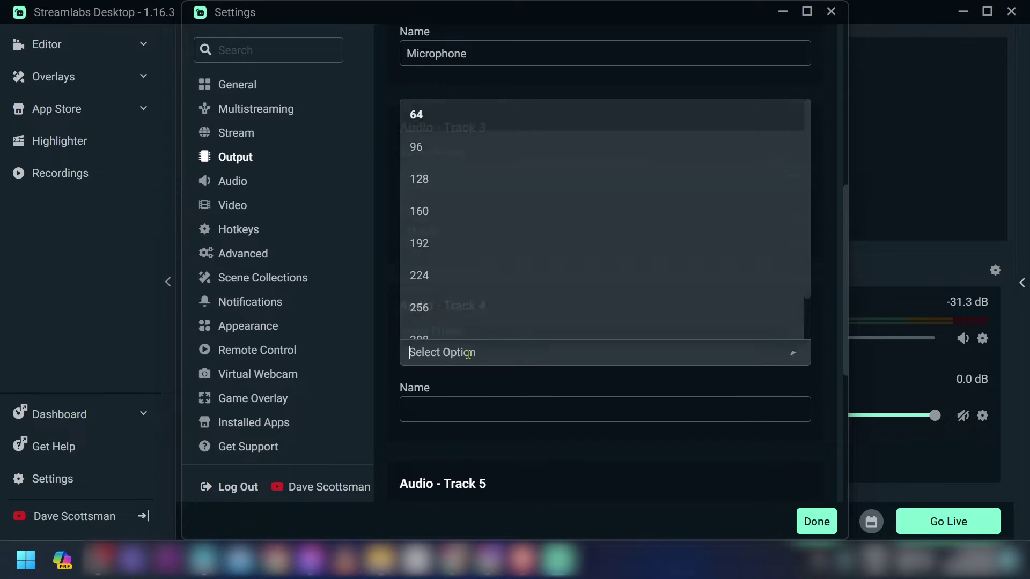
left_click(455, 179)
scroll(429, 397, "up", 3)
scroll(430, 398, "up", 2)
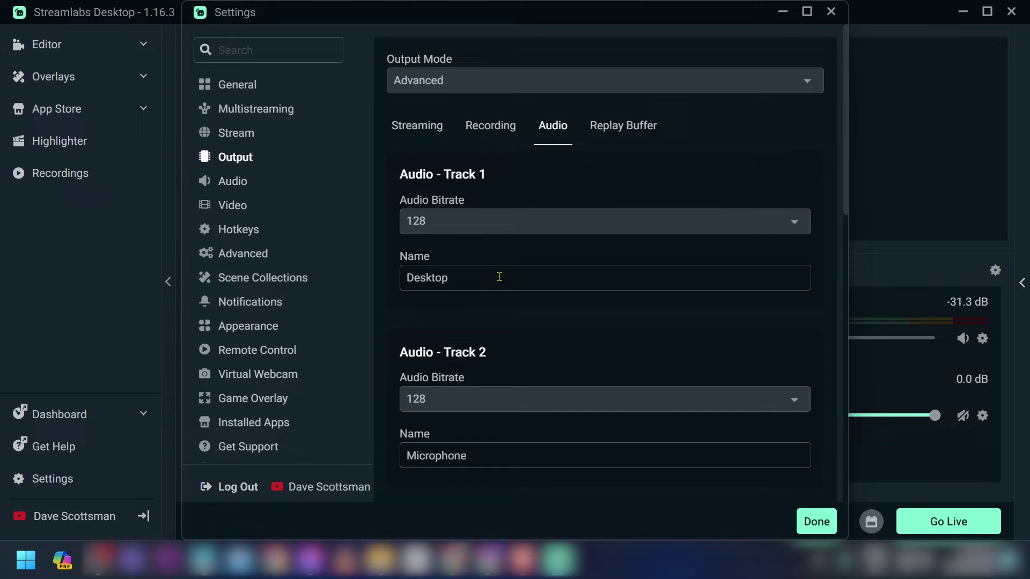
left_click_drag(499, 277, 362, 289)
left_click(507, 320)
left_click(467, 284)
left_click_drag(466, 285, 387, 290)
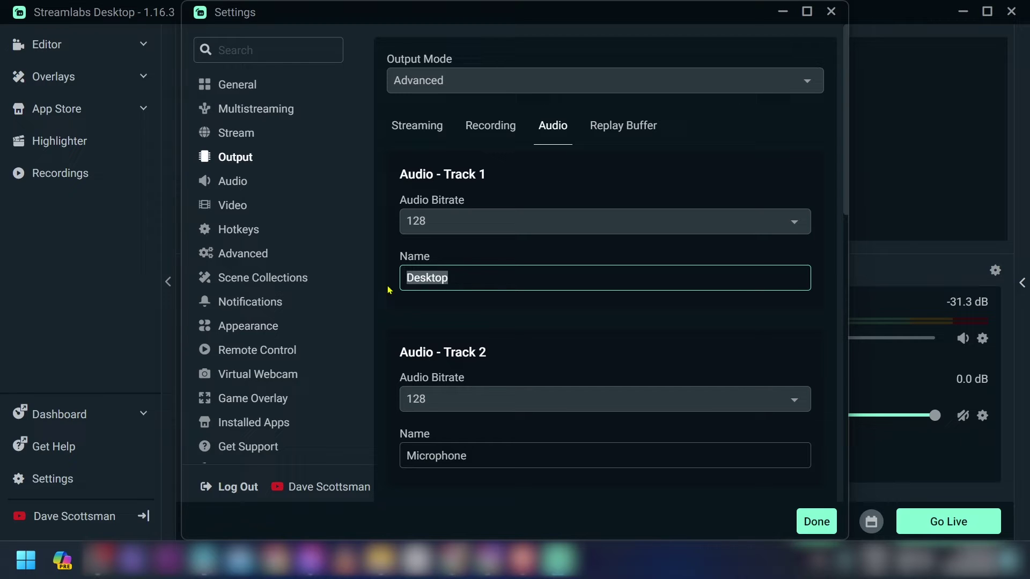
left_click(490, 338)
scroll(482, 363, "down", 2)
left_click_drag(467, 378, 416, 378)
scroll(473, 395, "down", 1)
scroll(474, 395, "down", 1)
left_click(453, 472)
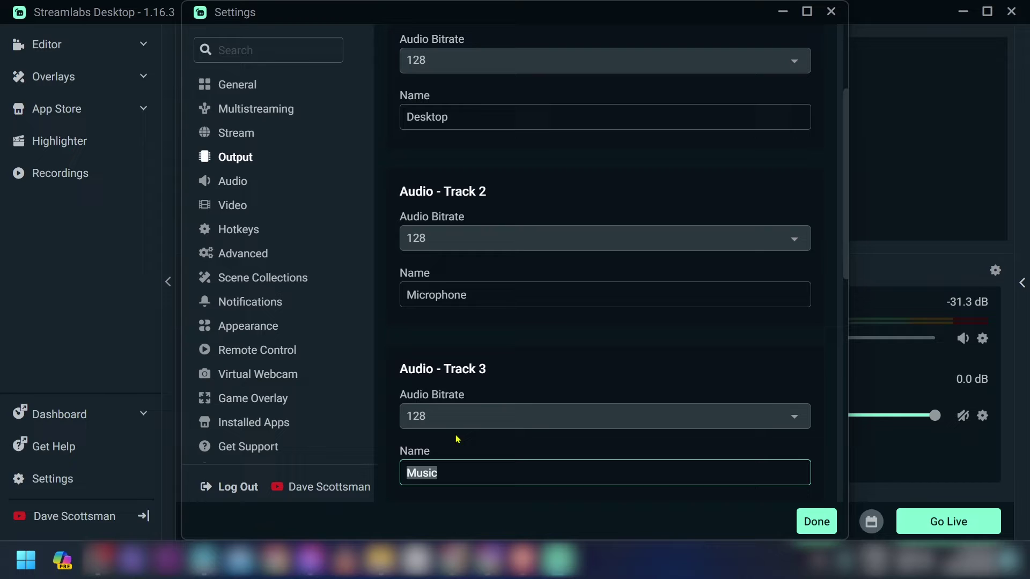
left_click(507, 352)
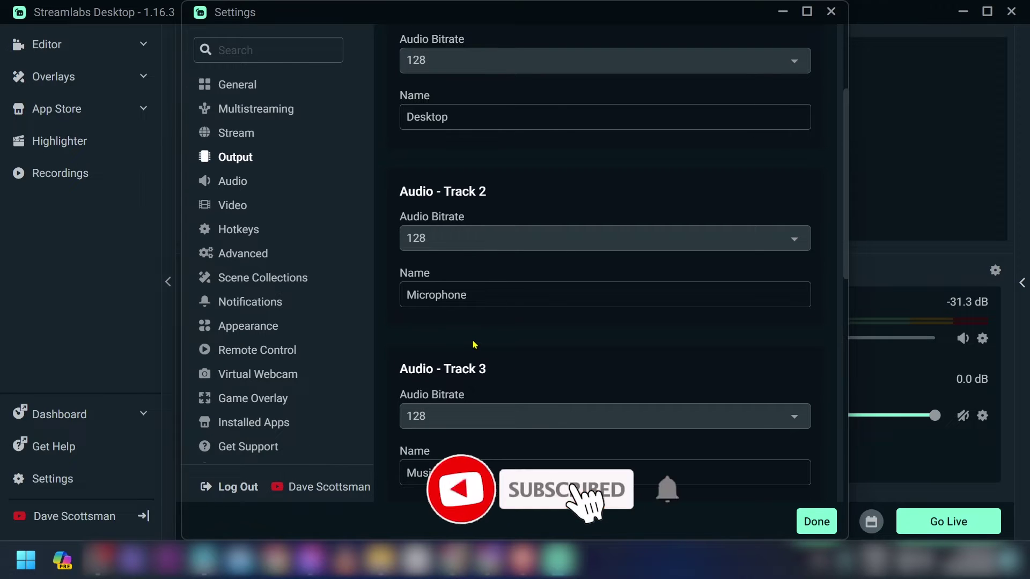
Set the Audio page's Sample Rate to 44.1 kHz, leaving Channels on Stereo
left_click(235, 182)
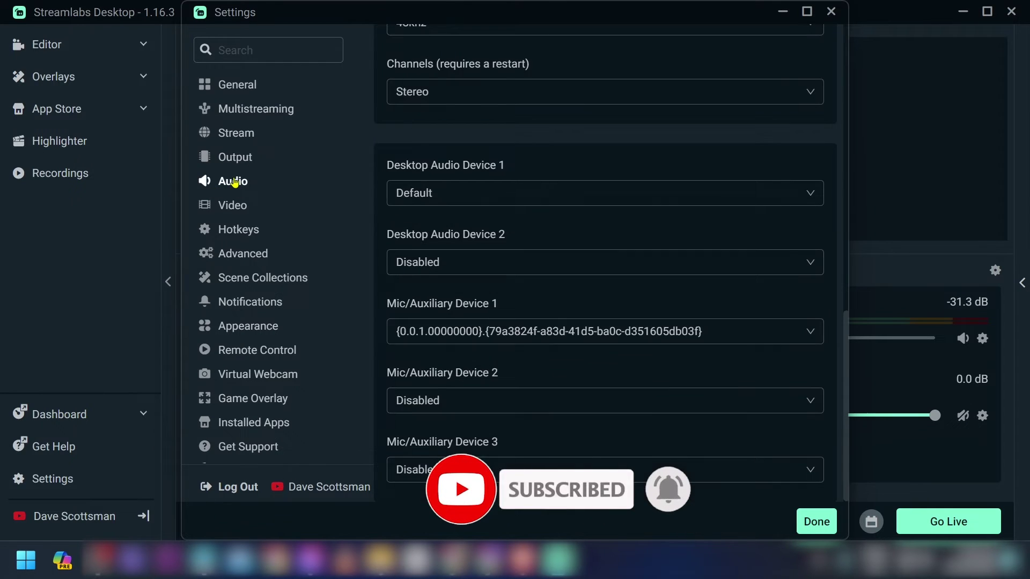
scroll(566, 385, "up", 1)
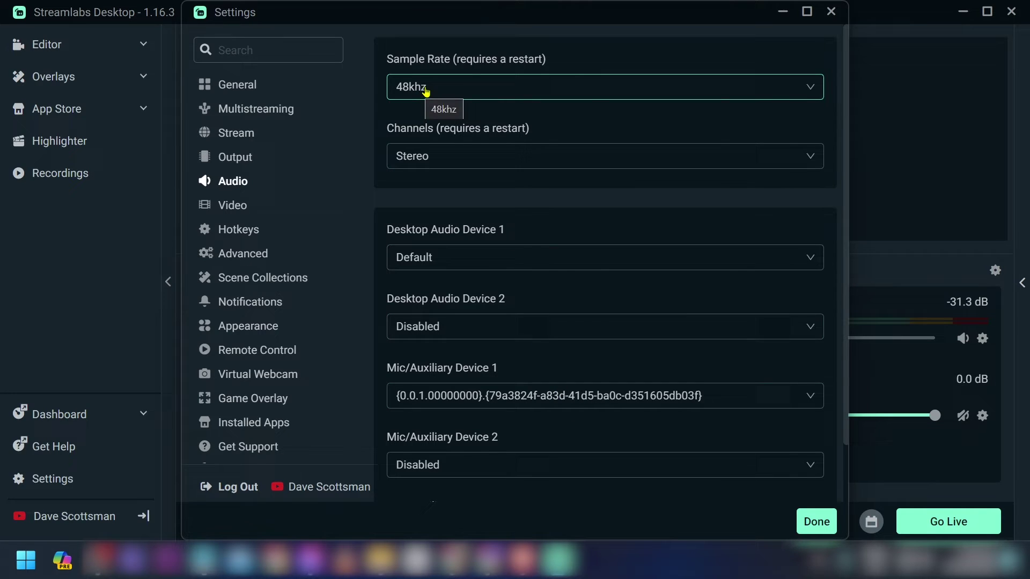
left_click(452, 91)
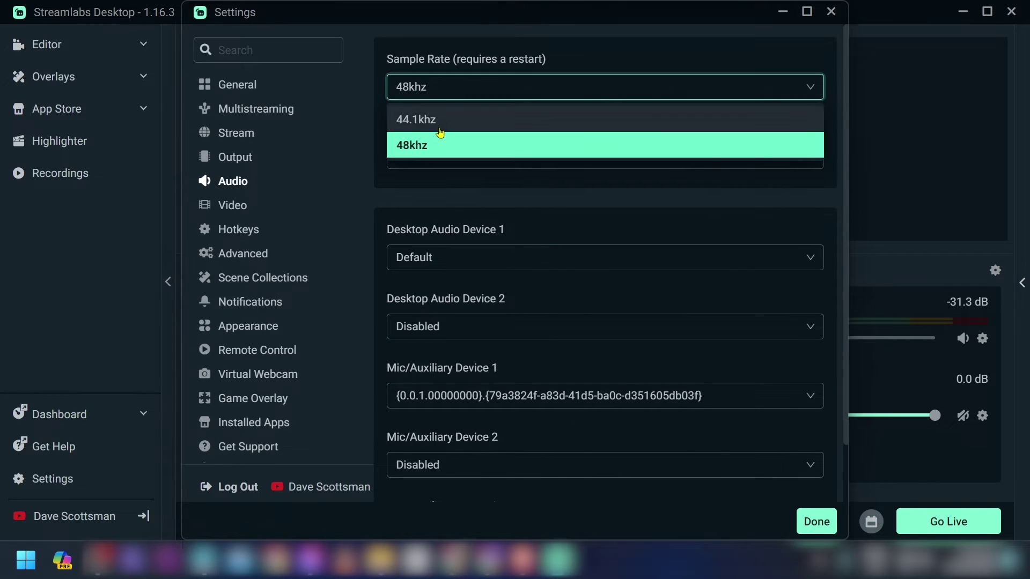
left_click(425, 122)
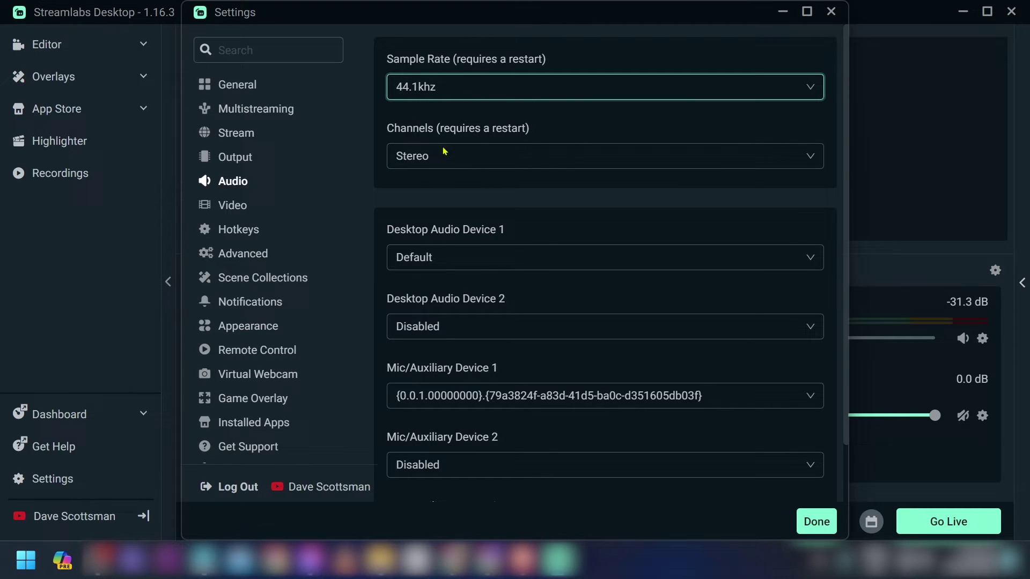
scroll(531, 280, "down", 1)
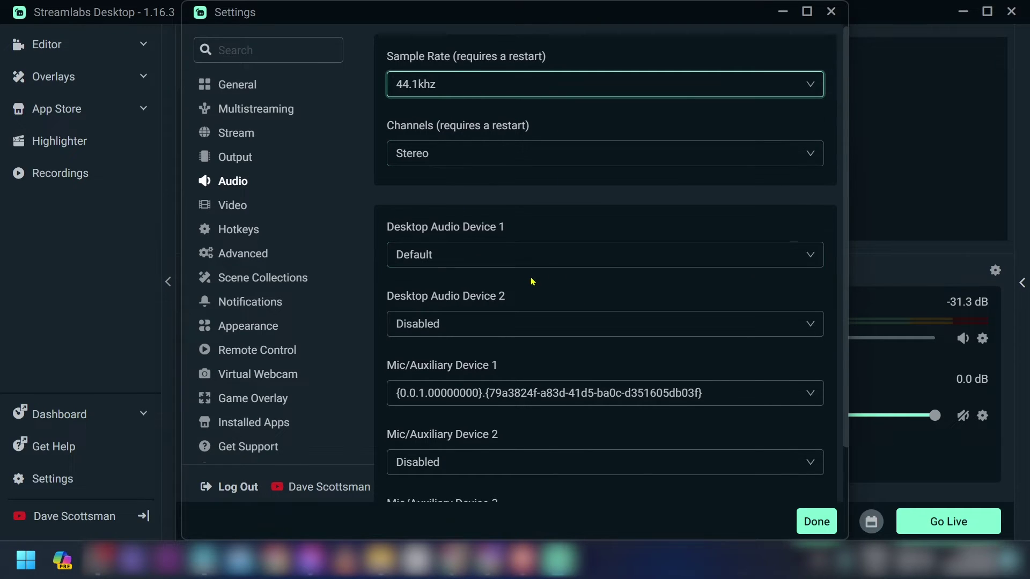
scroll(532, 280, "down", 2)
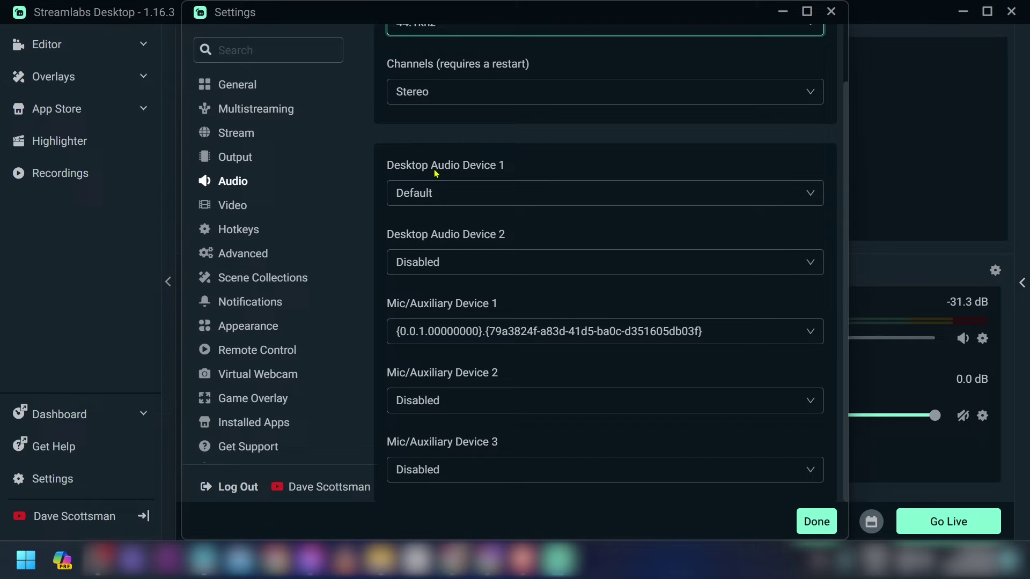
Assign Realtek Speakers as Desktop Audio Device 1 and the 3- USB Audio Device as Mic/Auxiliary Device 1
left_click(440, 199)
left_click(440, 199)
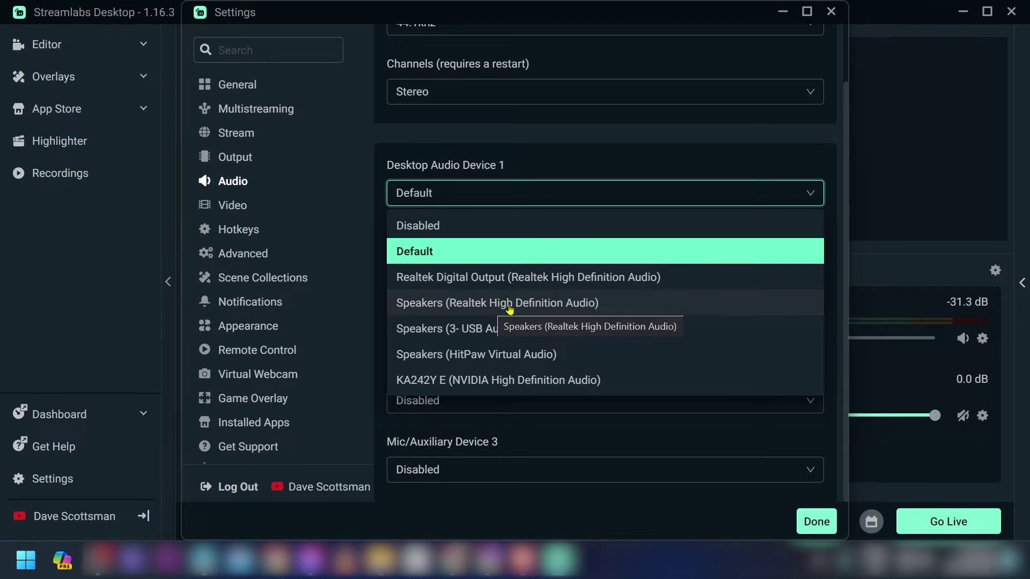
left_click(486, 306)
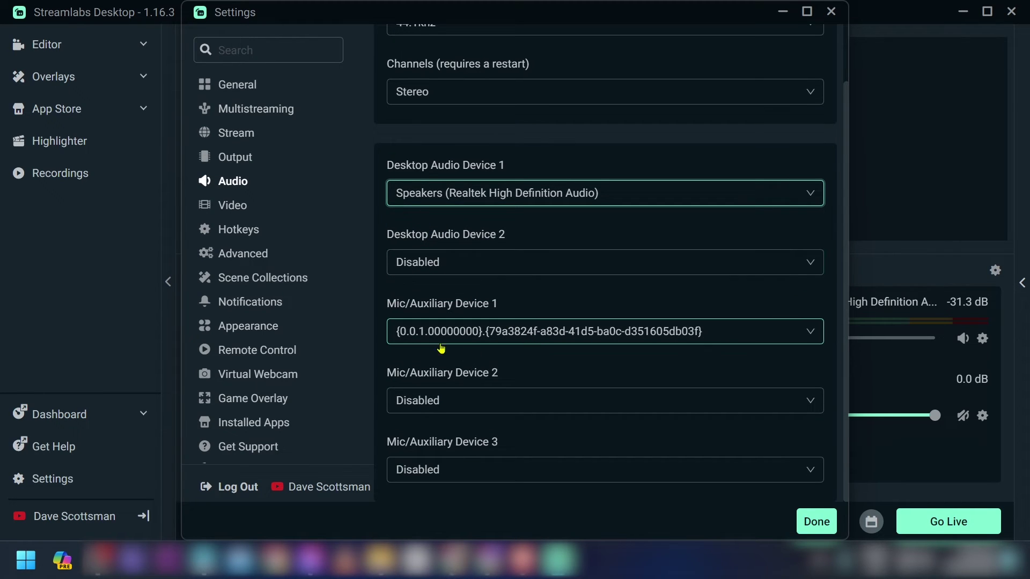
left_click(457, 330)
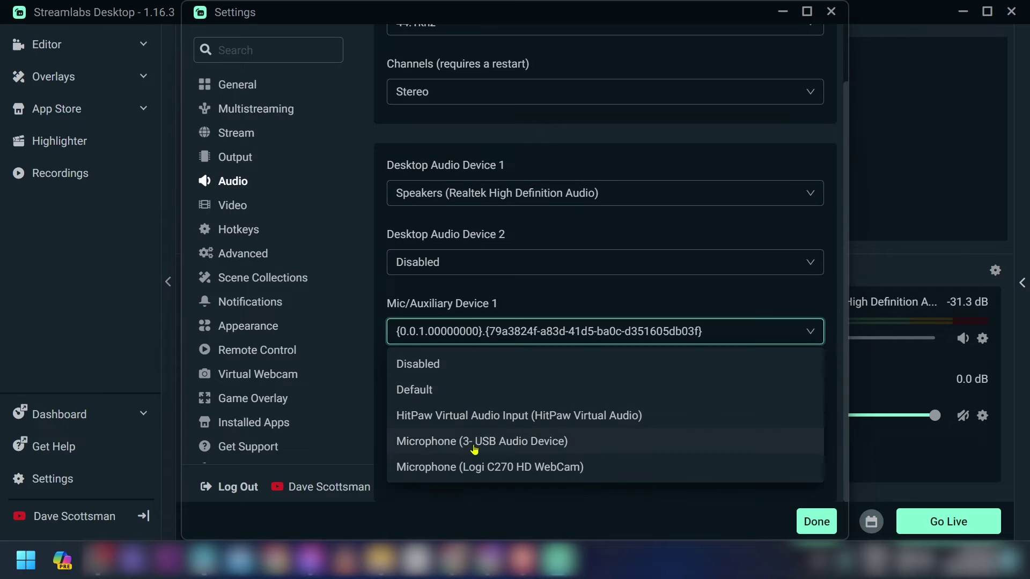
left_click(480, 442)
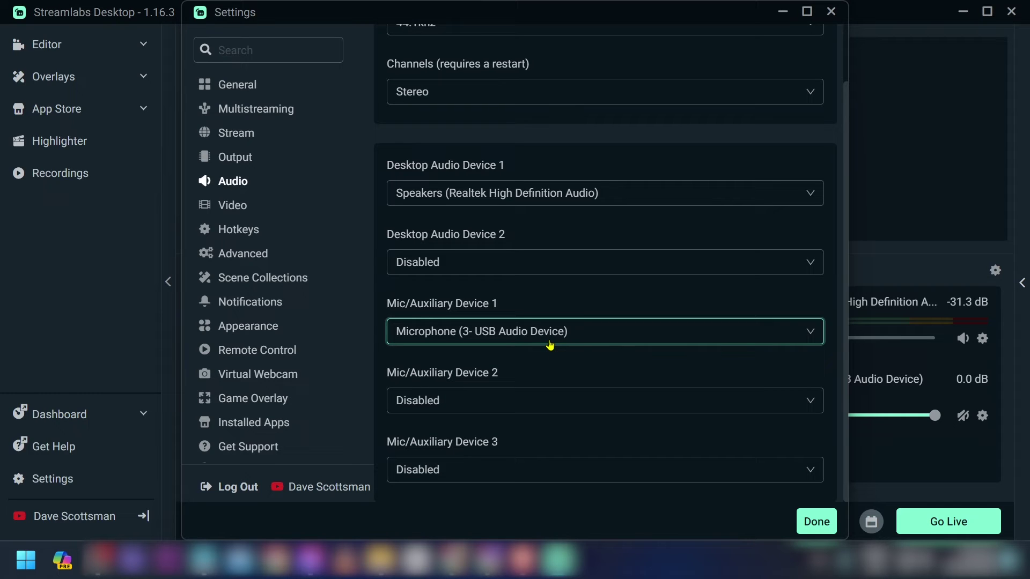
Save the settings with Done, unmute the USB microphone in the mixer and reach its source options
left_click(811, 522)
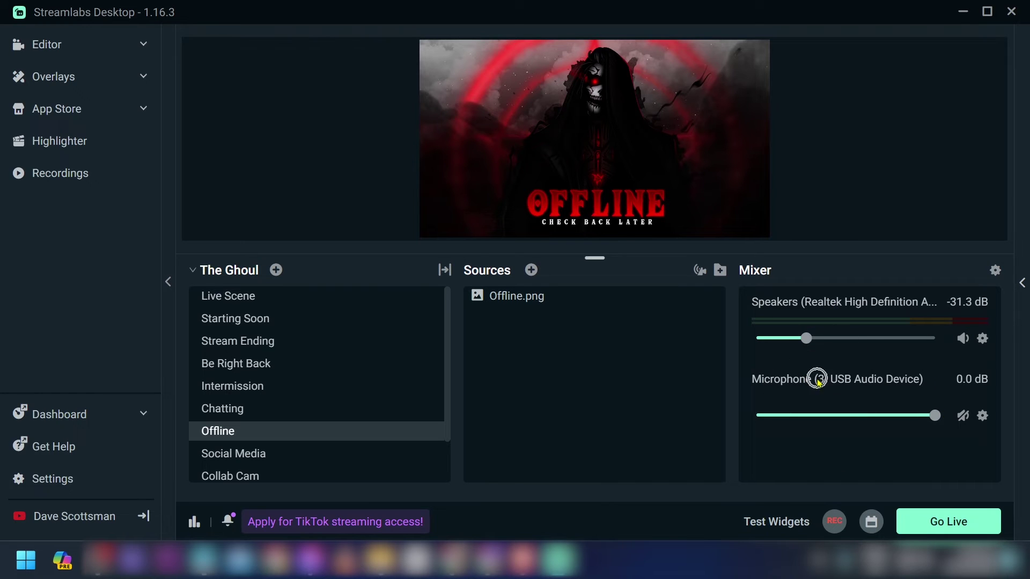
left_click(963, 416)
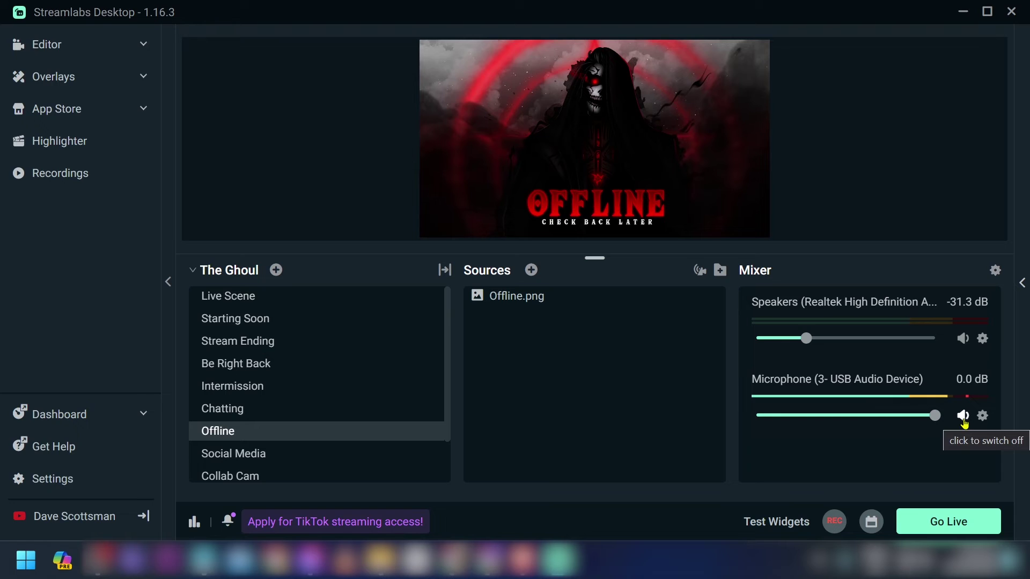
left_click(982, 417)
mouse_move(653, 221)
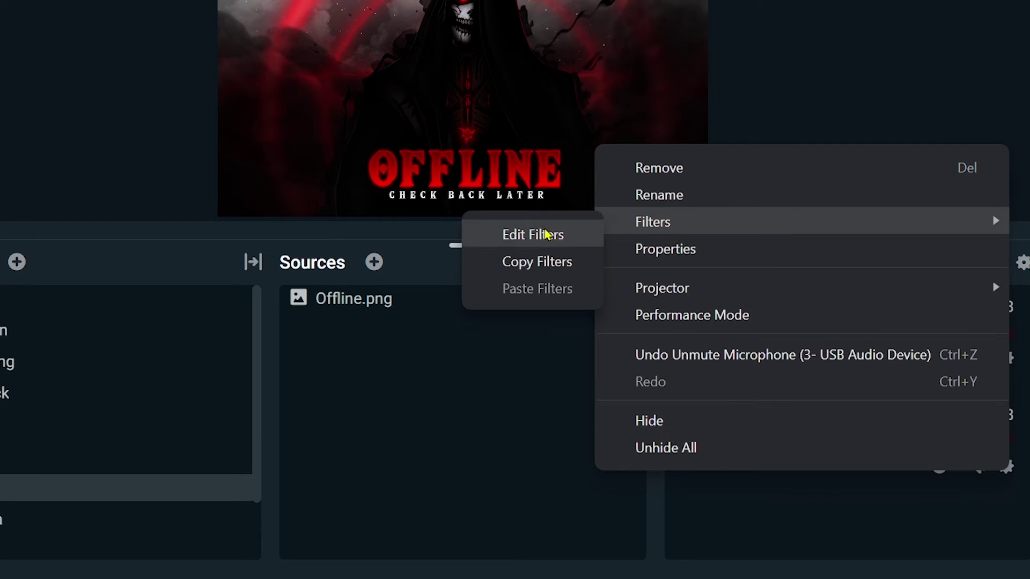
Add a Noise Suppression filter to the USB microphone
left_click(545, 234)
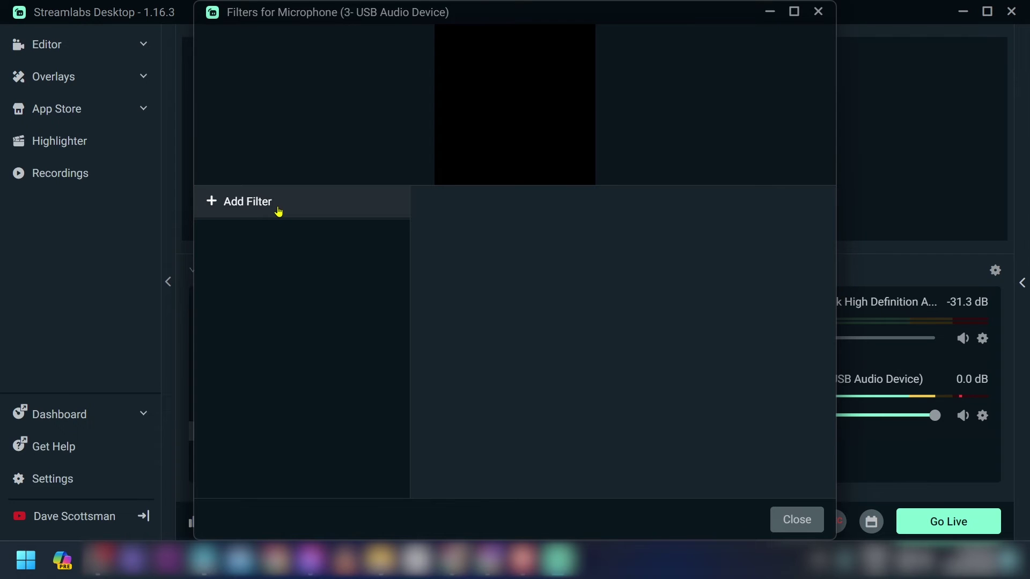
left_click(279, 212)
left_click(490, 143)
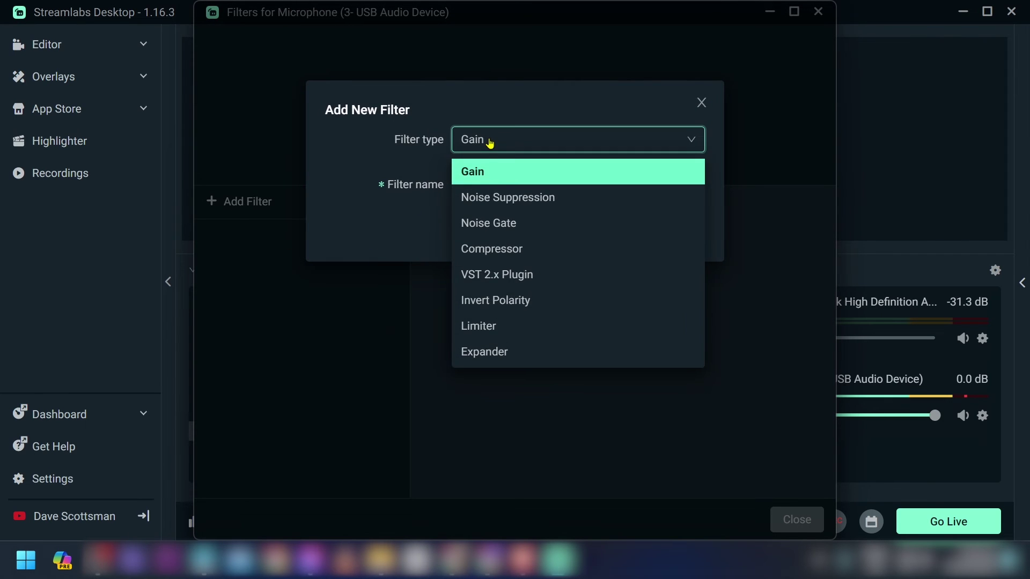
left_click(507, 198)
left_click(672, 231)
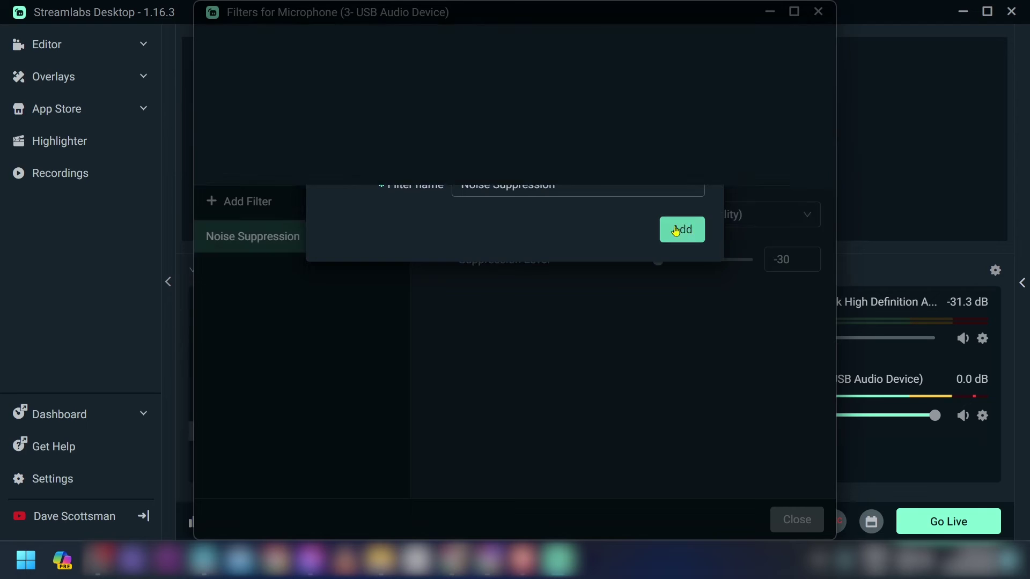
Switch the filter's Method to RNNoise and close the filters window
left_click(621, 220)
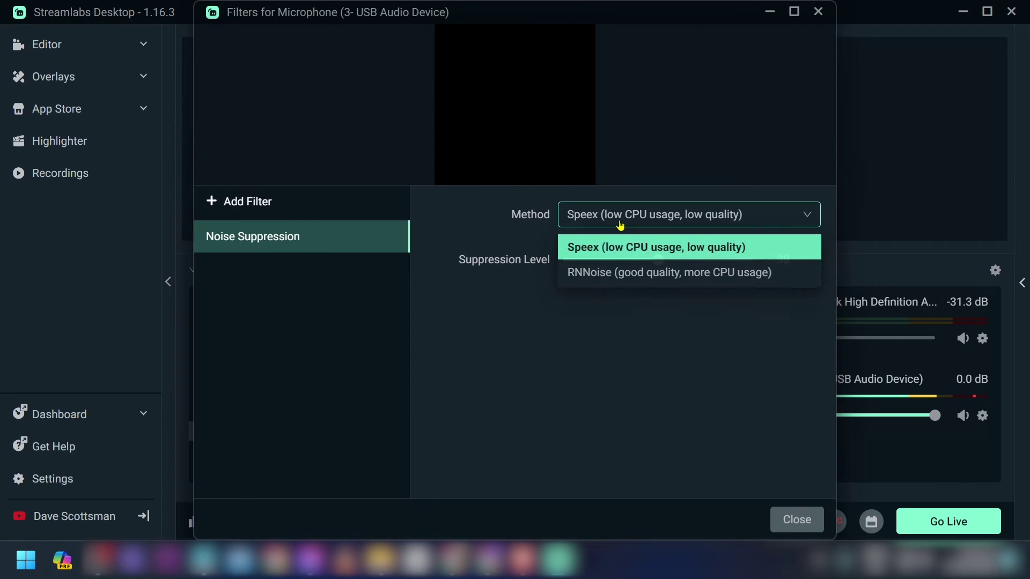
left_click(620, 274)
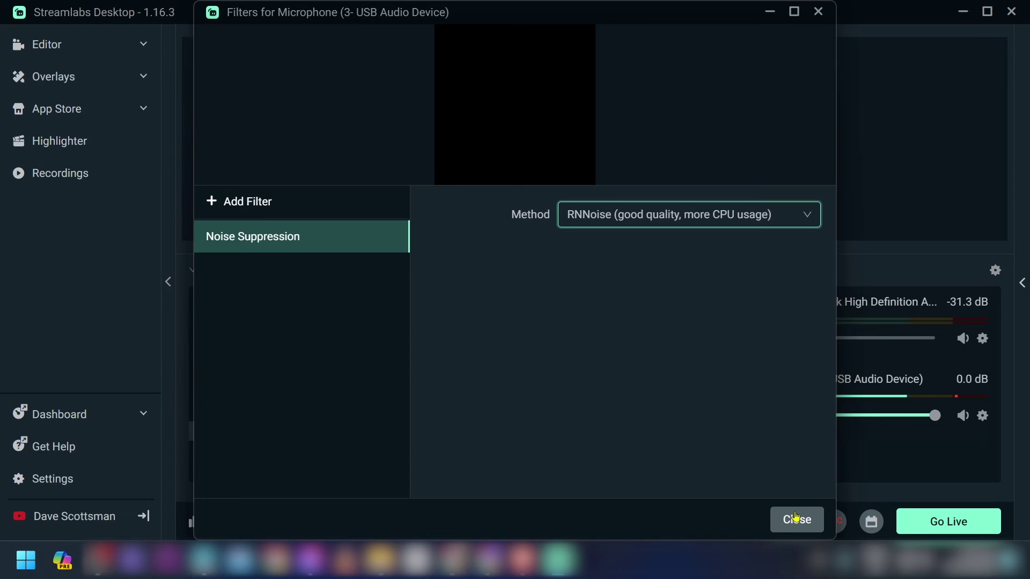
left_click(795, 518)
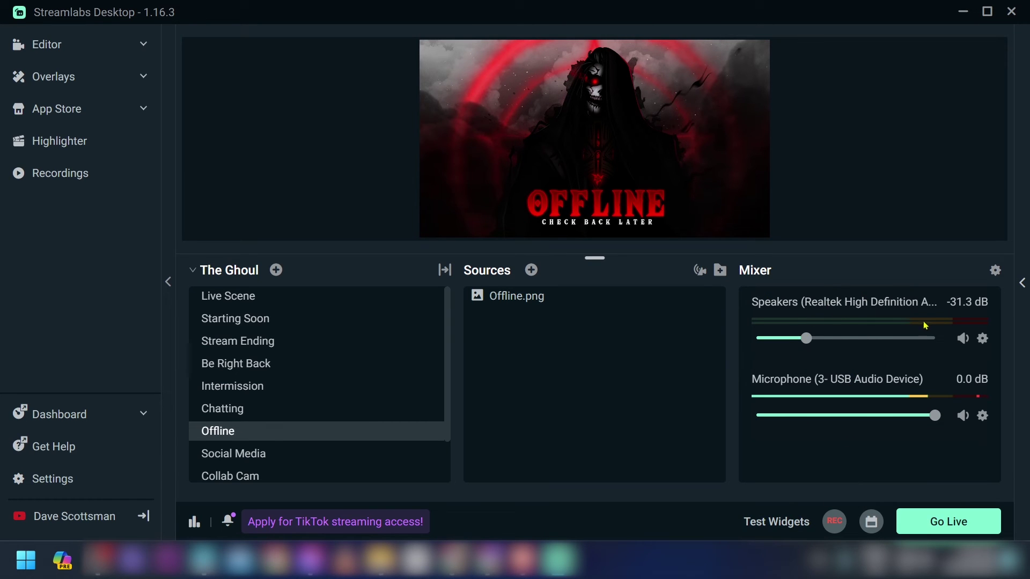
left_click(981, 338)
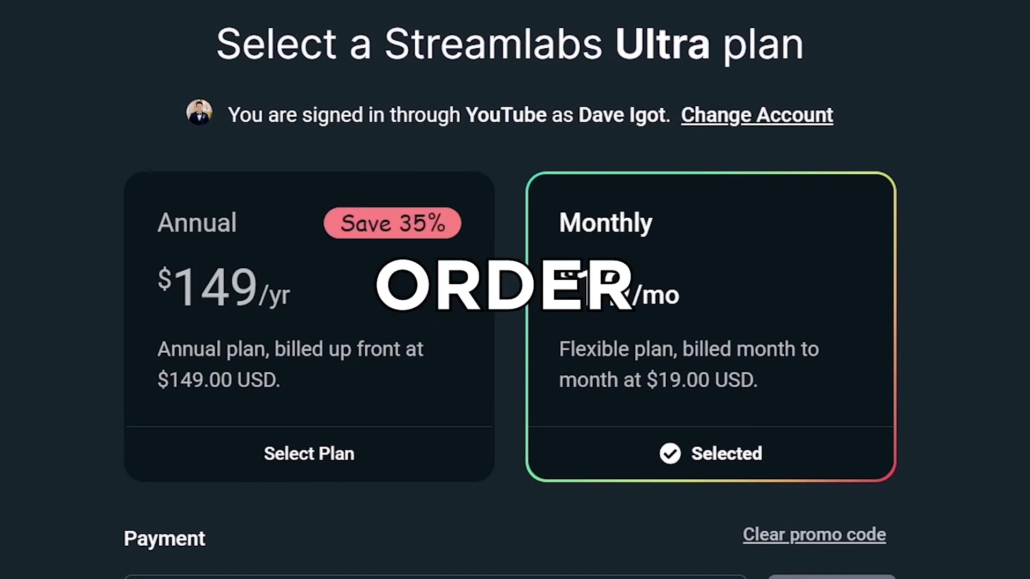
scroll(354, 274, "down", 3)
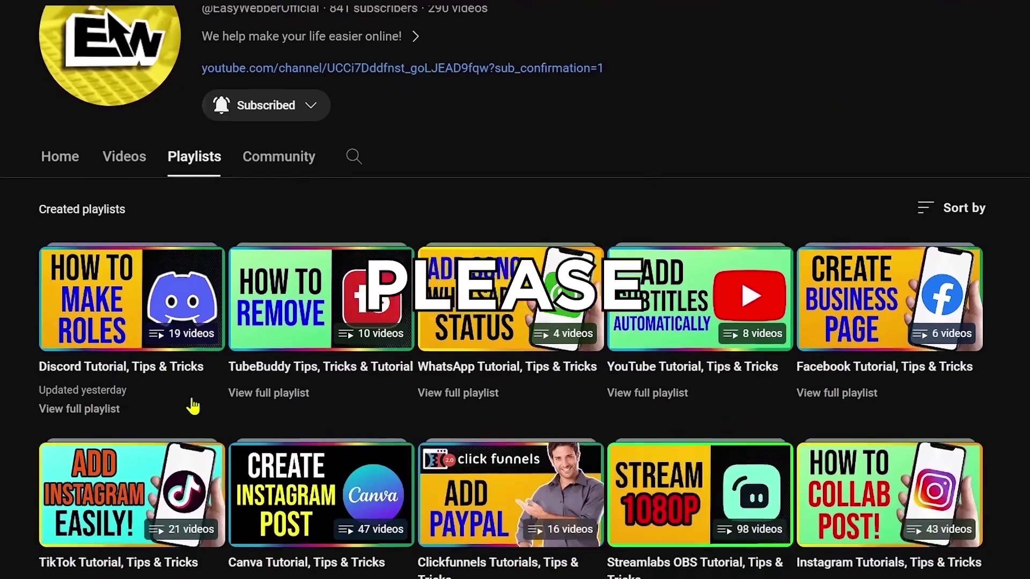
left_click(699, 495)
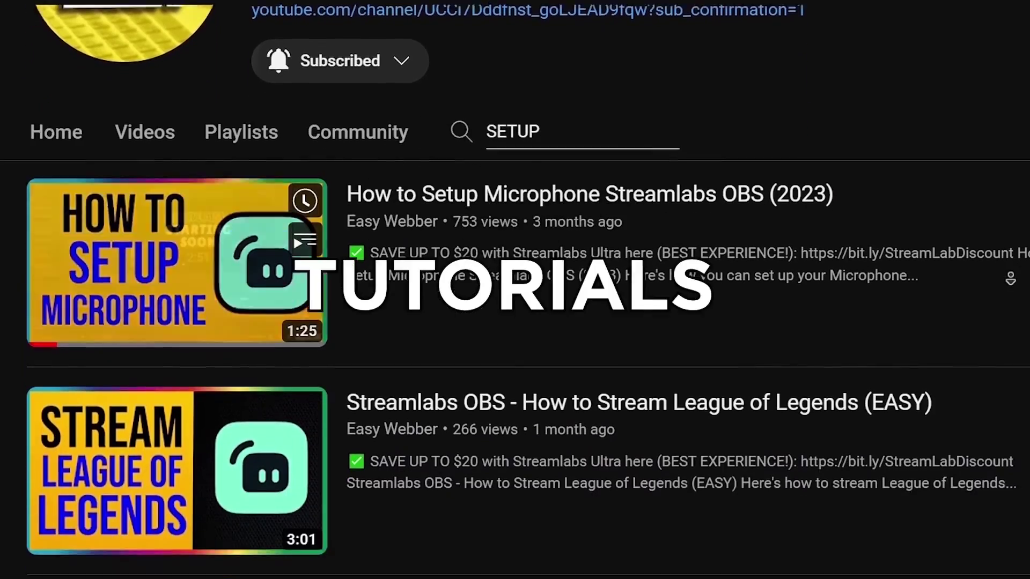
scroll(516, 322, "down", 2)
scroll(515, 321, "down", 2)
scroll(515, 322, "down", 2)
scroll(515, 322, "down", 2)
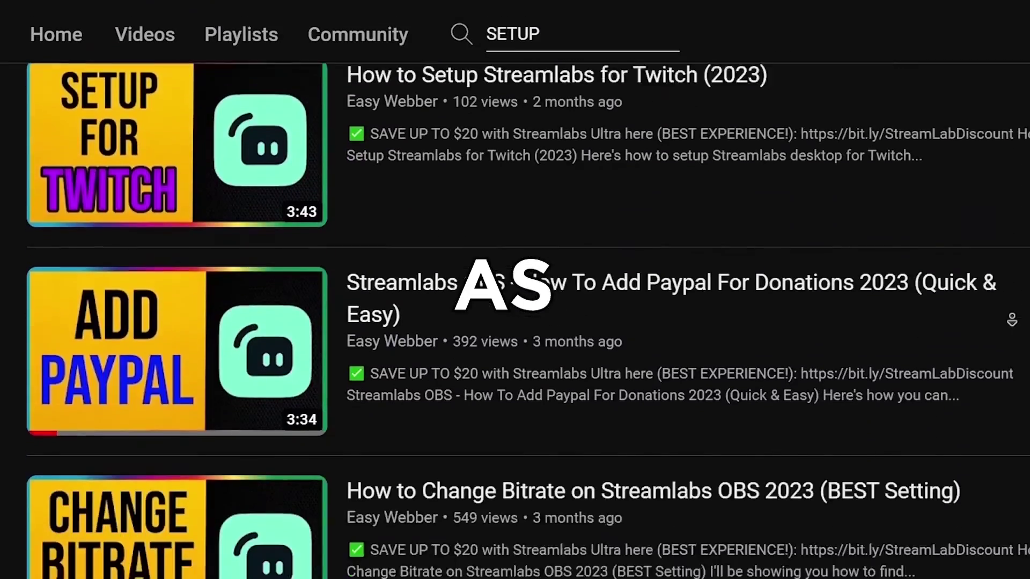